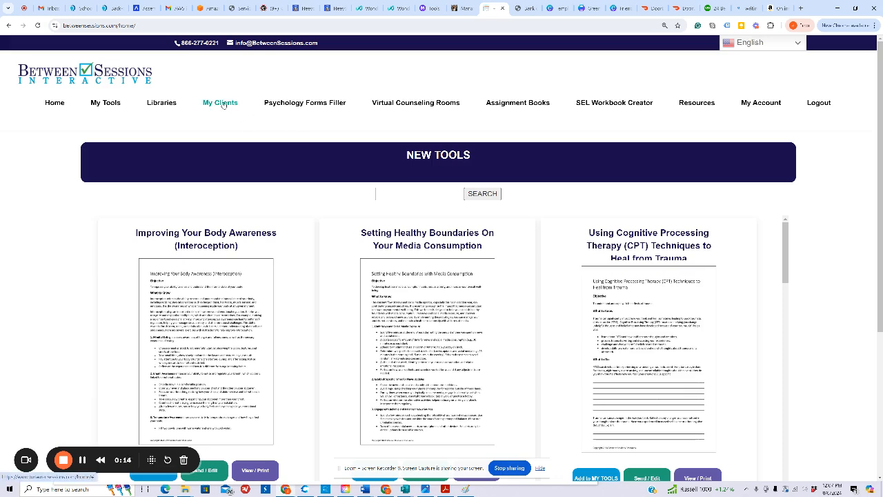
Step: Open the client list, select a client's record, and launch PsychAssist for that client
left_click(221, 104)
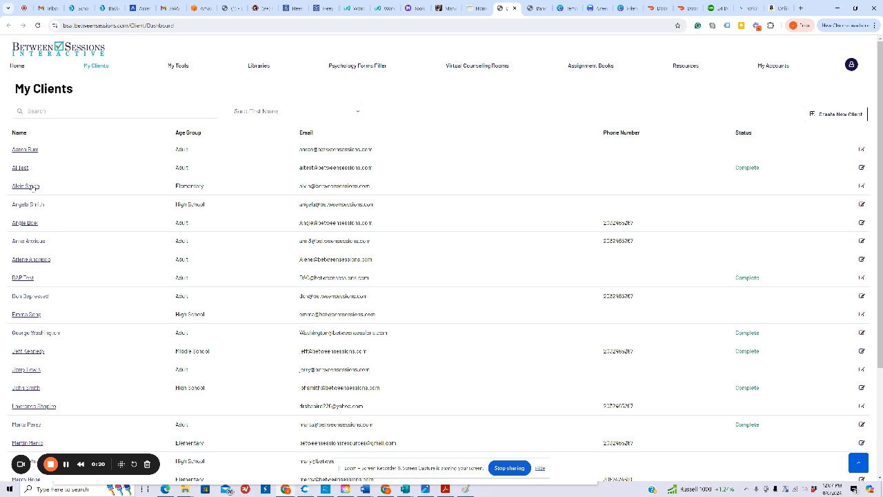
left_click(29, 243)
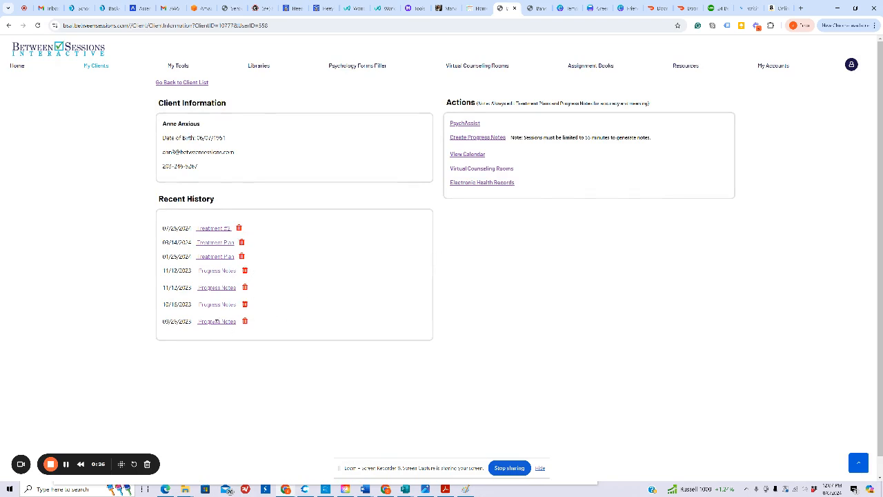
left_click(473, 125)
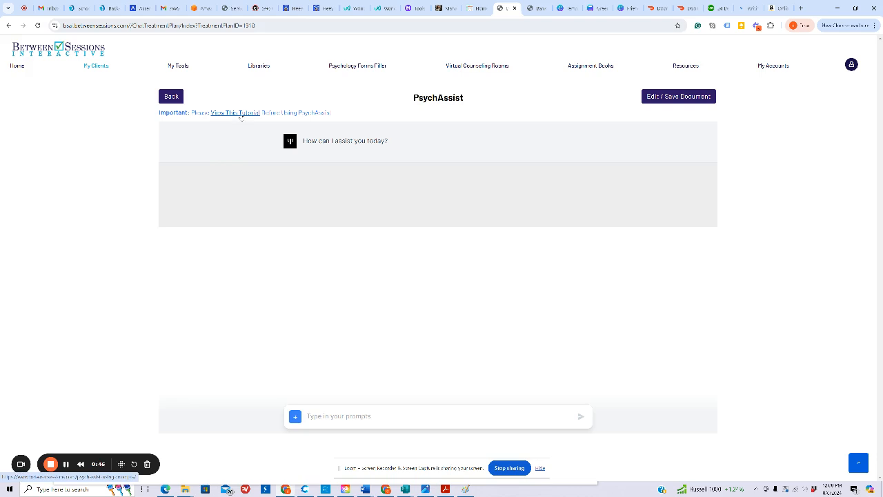
Step: Open the PsychAssist tutorial page and read through its suggested prompt sections
left_click(240, 115)
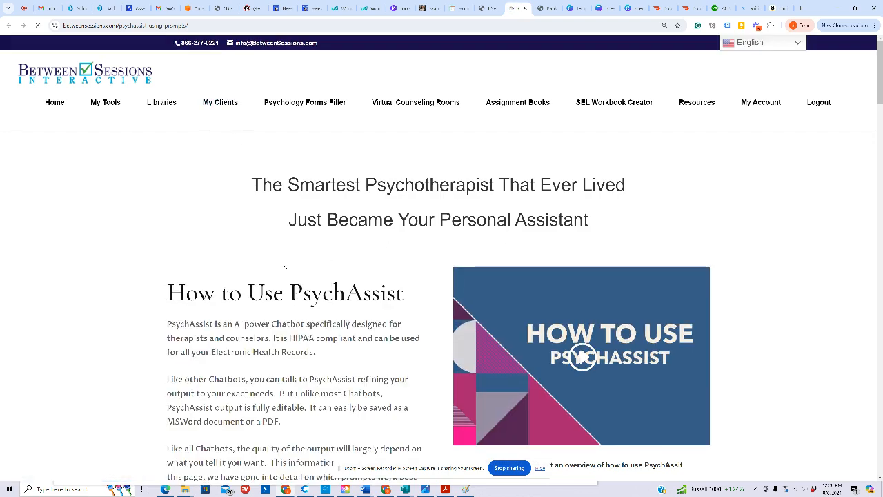
scroll(285, 262, "down", 1)
scroll(283, 259, "down", 6)
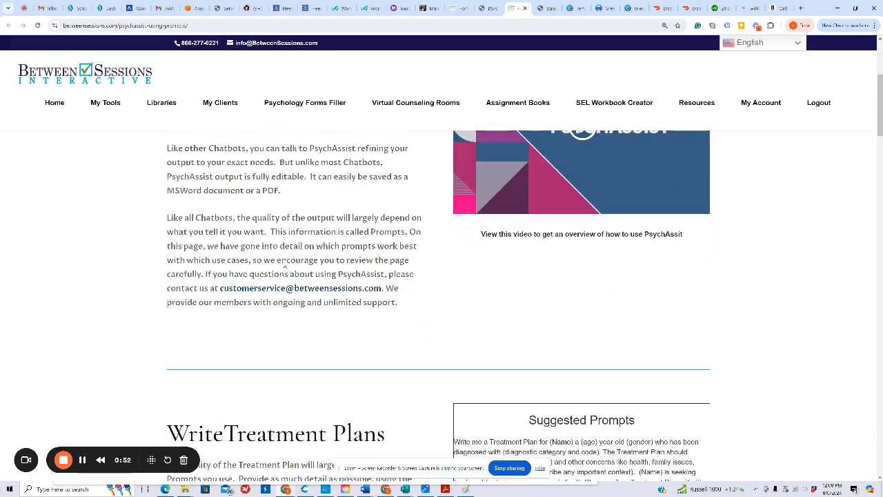
scroll(283, 260, "down", 6)
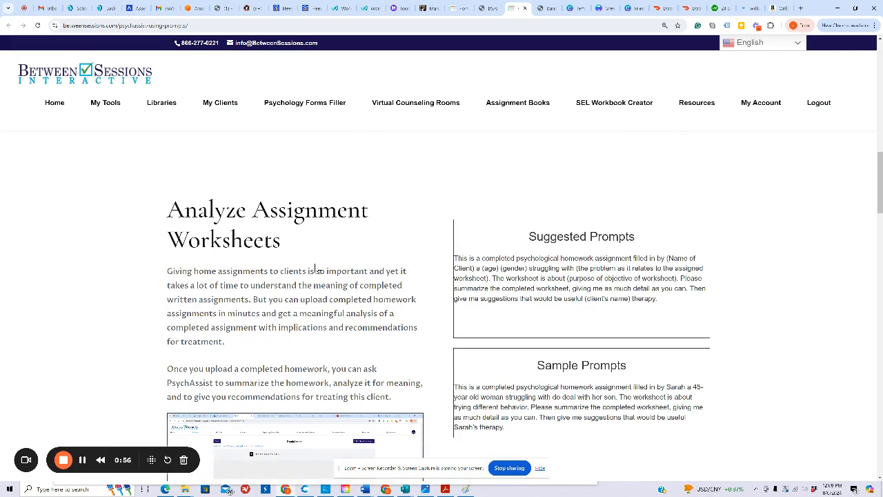
scroll(316, 269, "down", 7)
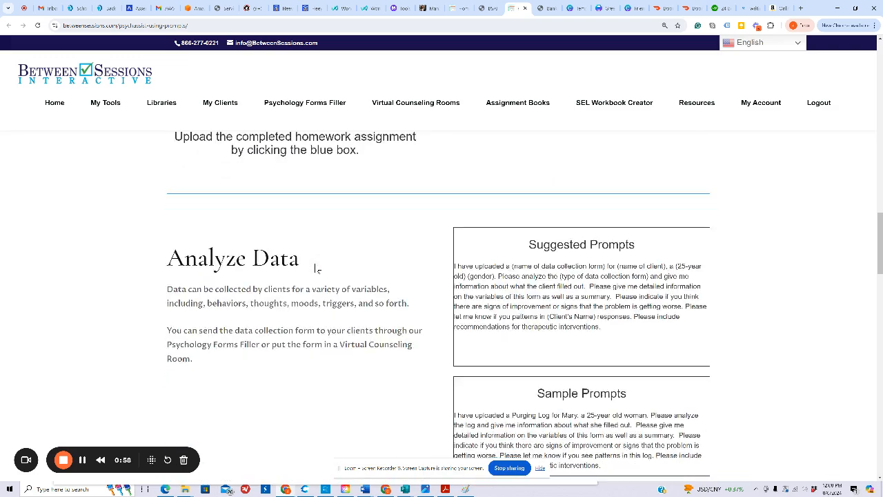
scroll(316, 269, "down", 7)
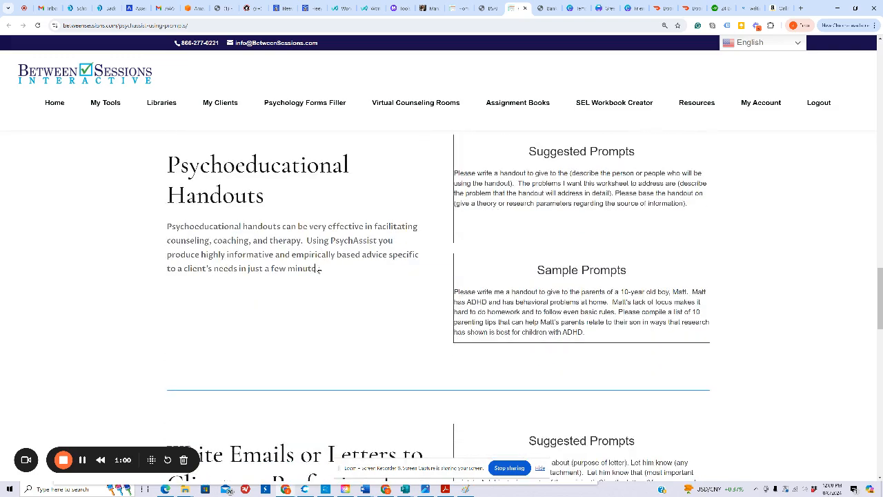
scroll(315, 266, "down", 3)
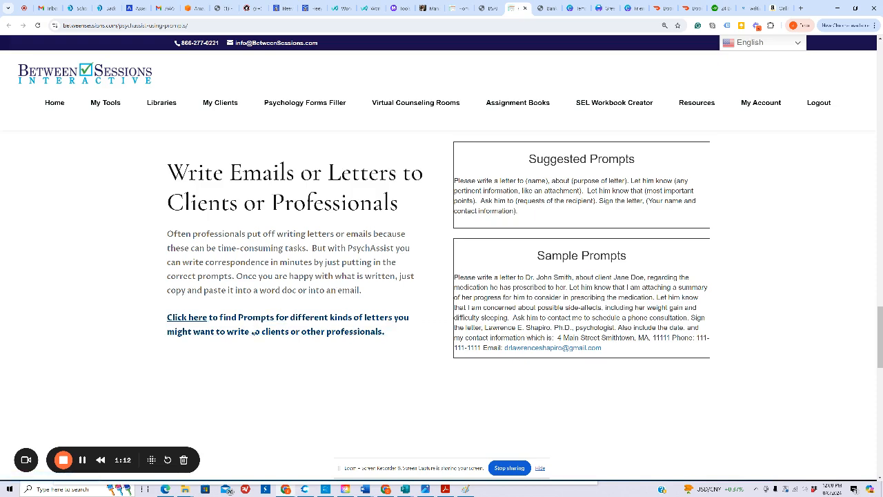
Step: Open the letter prompts page and copy the Letter of Termination to Client for Missed Appointments sample prompt
left_click(205, 319)
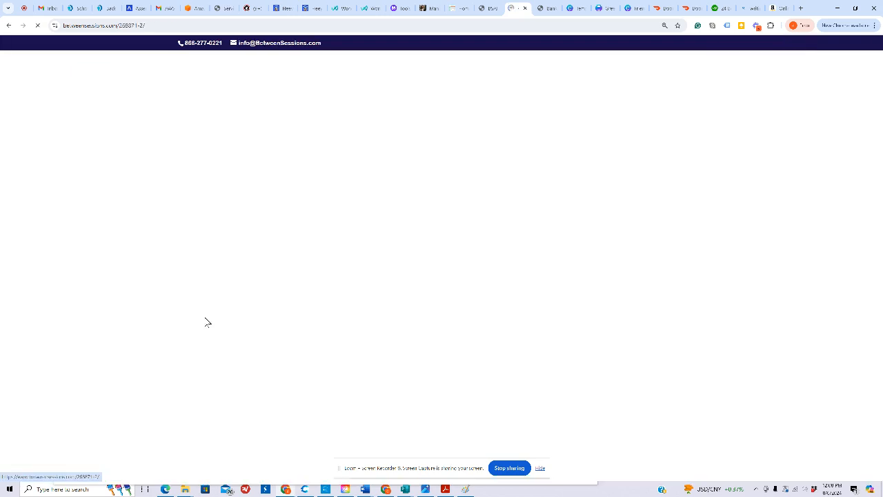
scroll(334, 324, "down", 5)
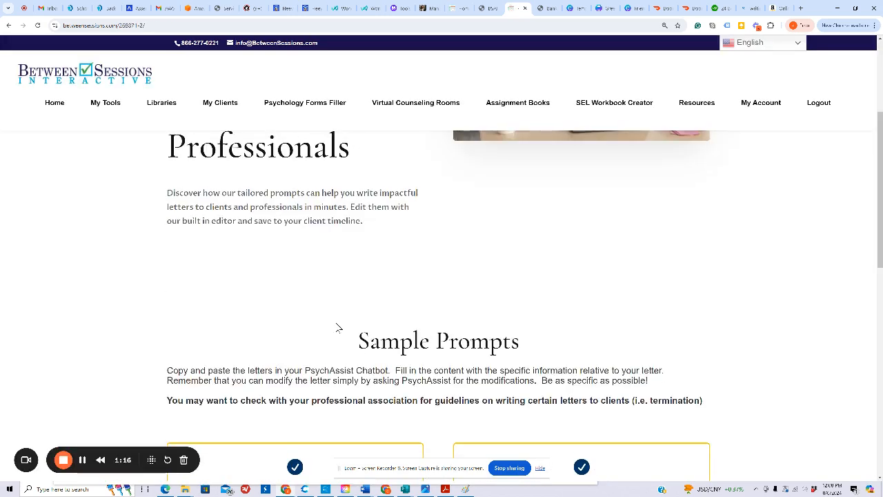
scroll(337, 325, "down", 1)
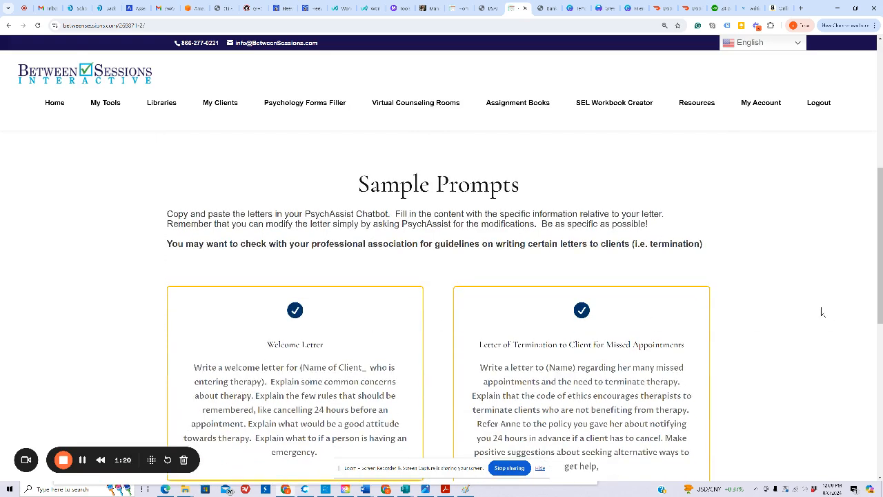
scroll(824, 315, "down", 1)
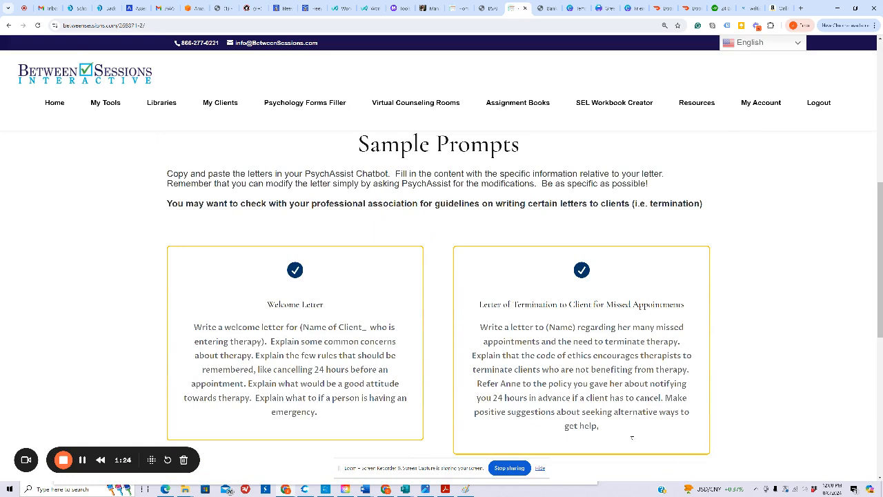
left_click_drag(615, 435, 480, 333)
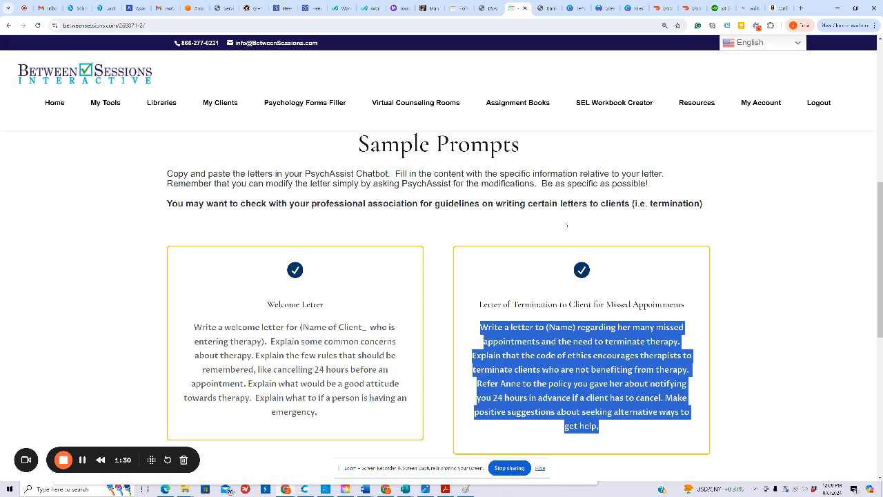
Step: Return to PsychAssist and paste the termination letter prompt into the prompt box
left_click(501, 9)
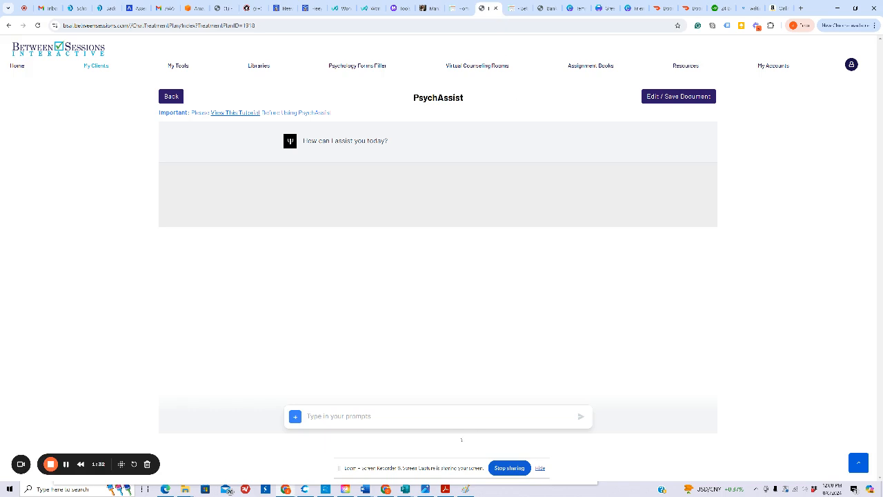
left_click(436, 414)
key("ctrl+v")
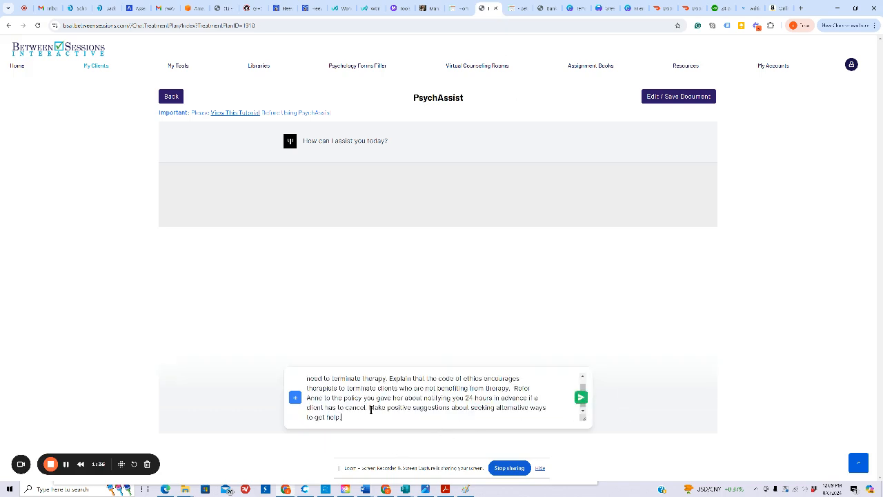
Step: Replace the (Name) placeholder in the prompt with the client's first name and send the prompt
scroll(371, 407, "up", 1)
left_click_drag(381, 377, 356, 378)
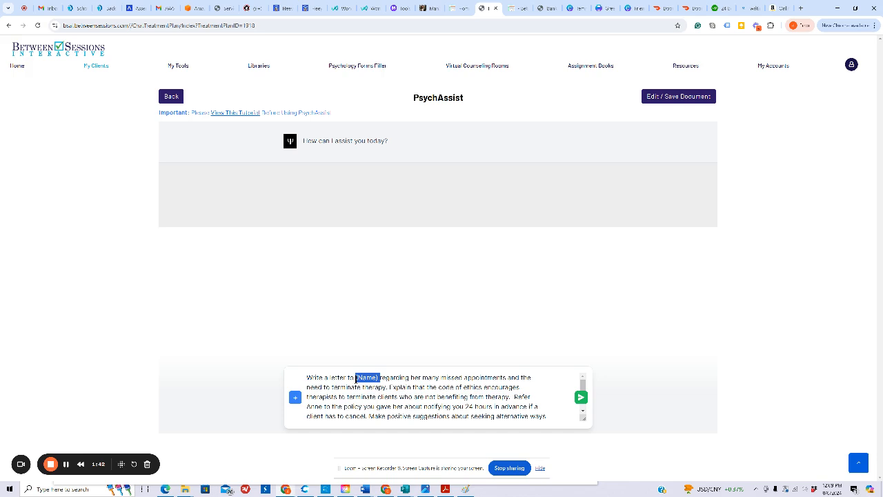
type("Anne")
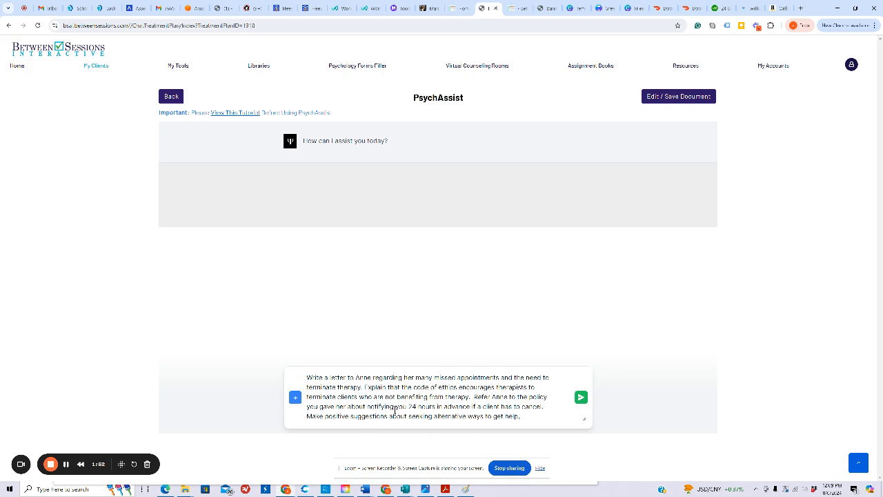
left_click(581, 398)
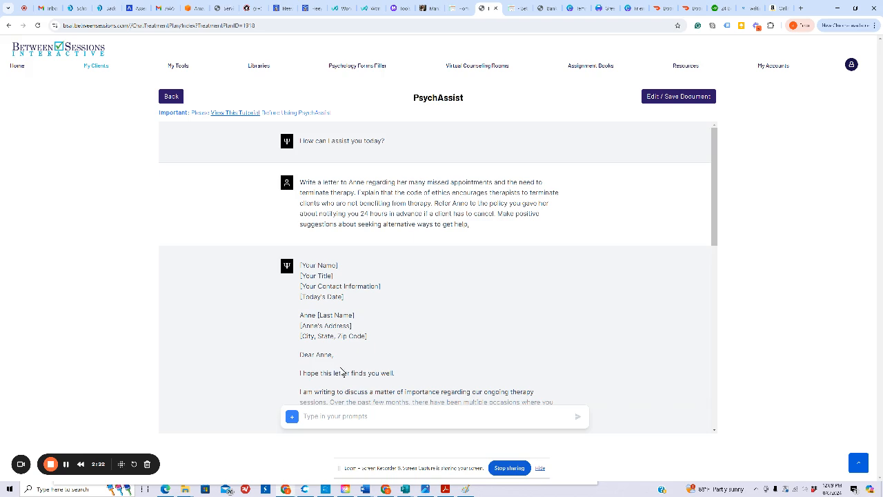
Step: Scroll through the generated termination letter to review its content
scroll(342, 373, "down", 1)
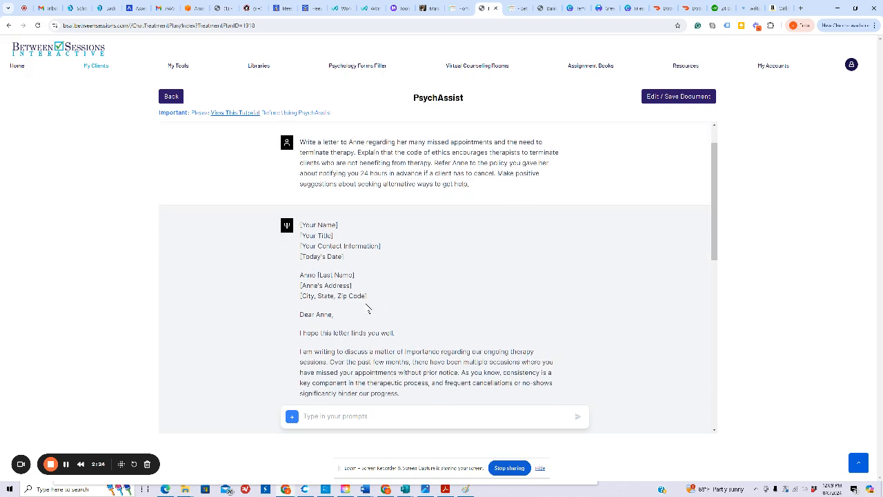
scroll(357, 310, "down", 2)
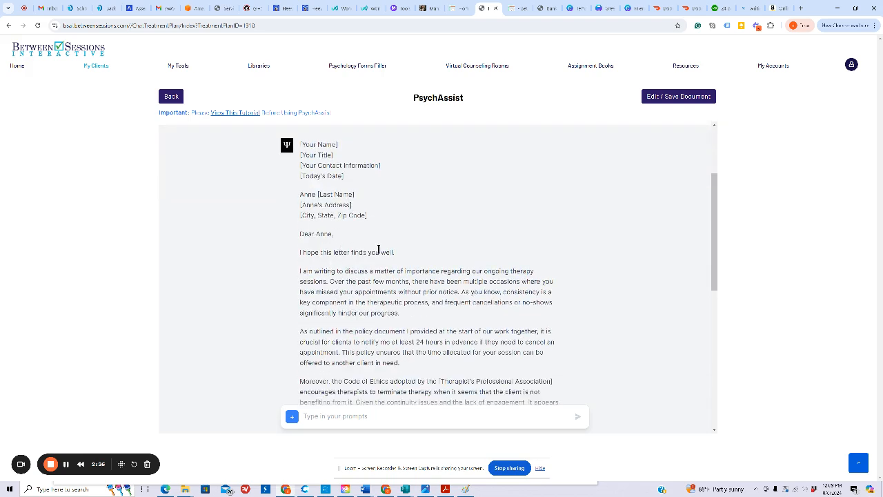
scroll(441, 259, "down", 4)
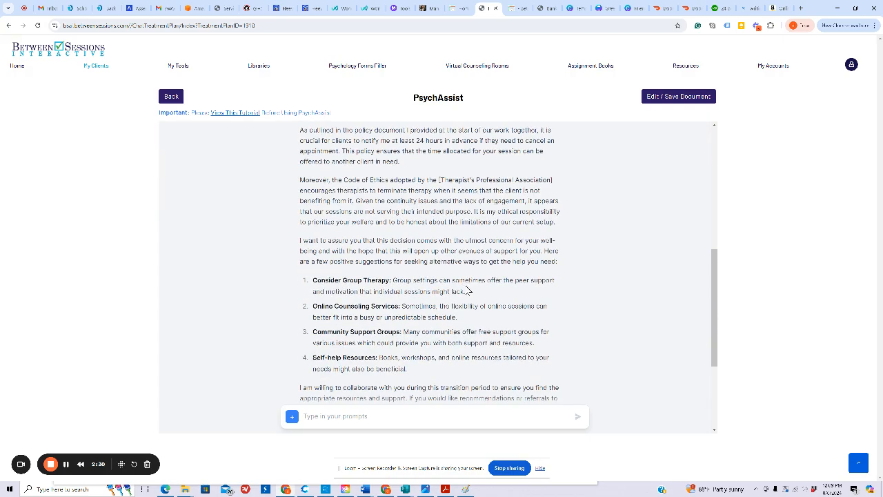
scroll(467, 290, "down", 2)
scroll(468, 290, "down", 1)
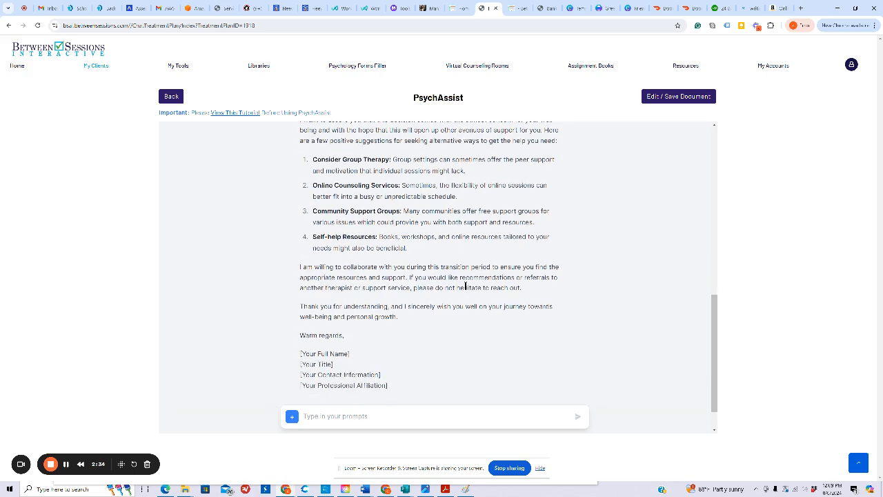
scroll(466, 286, "up", 10)
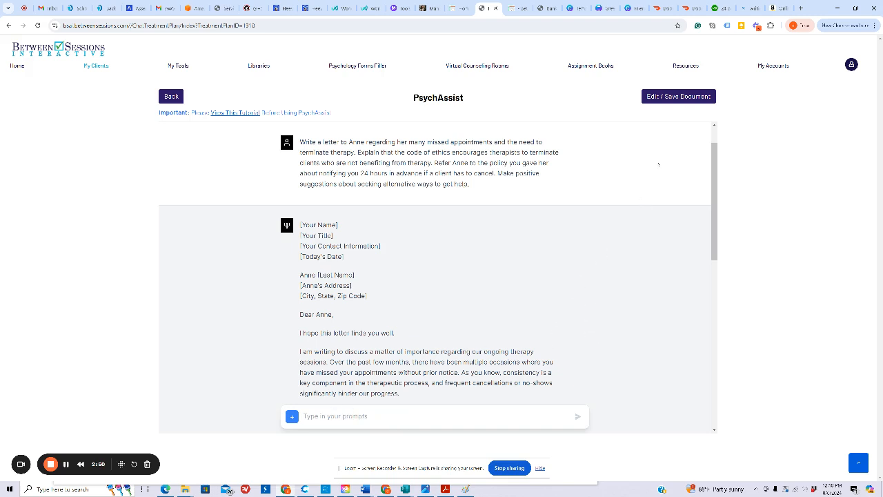
Step: Open the letter for editing and name the document "Letter of Termination for" followed by the client's first name
left_click(680, 98)
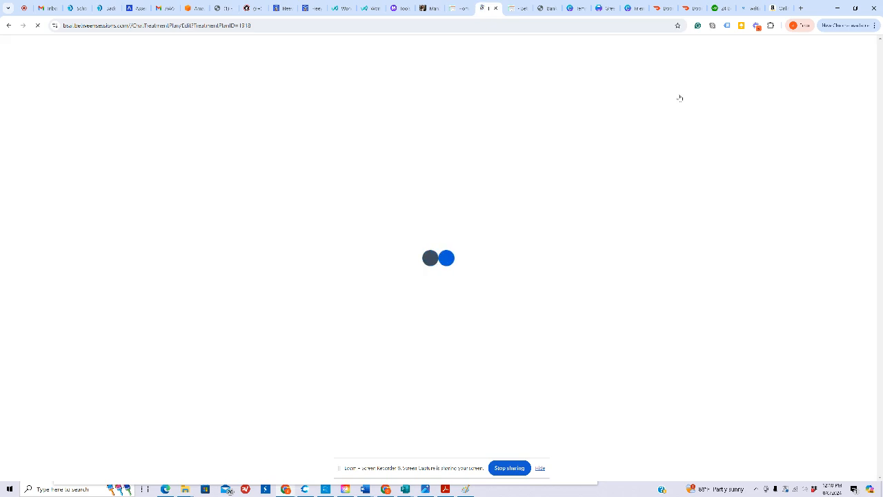
left_click(332, 98)
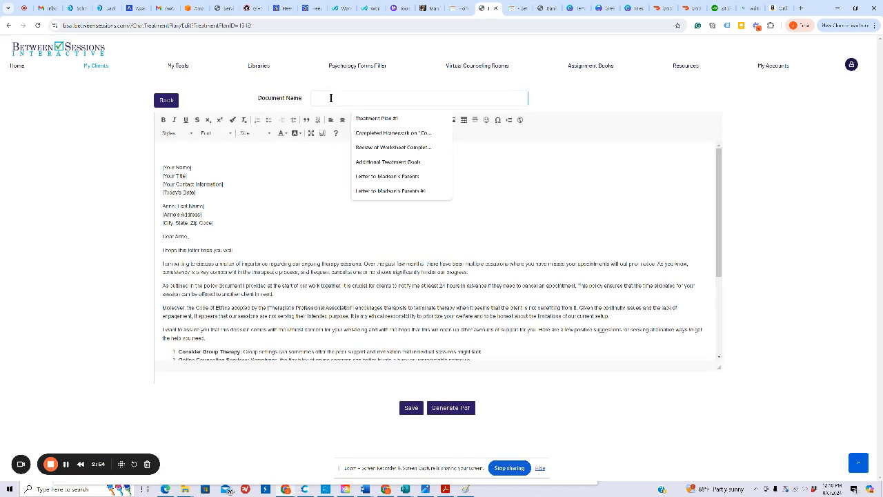
type("zzzzzzzzzzzzzzzzz")
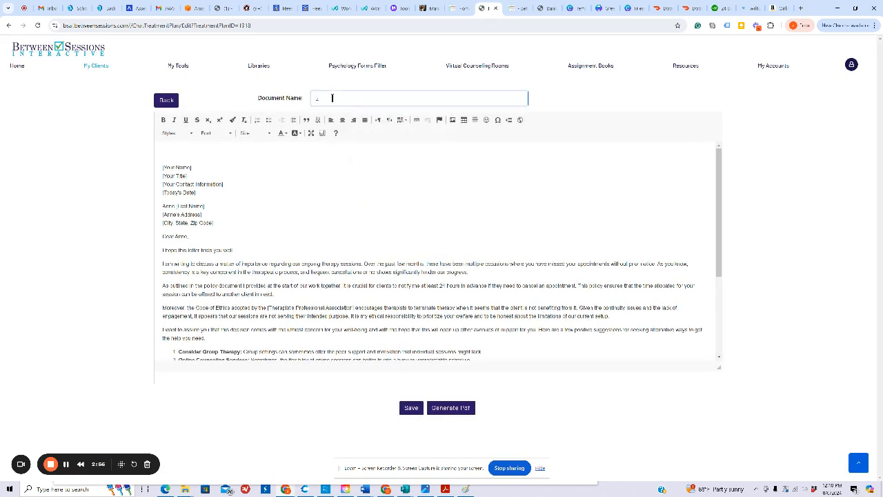
key("BackSpace")
key("BackSpace")
key("BackSpace")
key("BackSpace")
key("BackSpace")
key("BackSpace")
key("BackSpace")
key("BackSpace")
key("BackSpace")
key("BackSpace")
key("BackSpace")
key("BackSpace")
key("BackSpace")
key("BackSpace")
key("BackSpace")
key("BackSpace")
key("BackSpace")
left_click(332, 98)
type("Letter of Term")
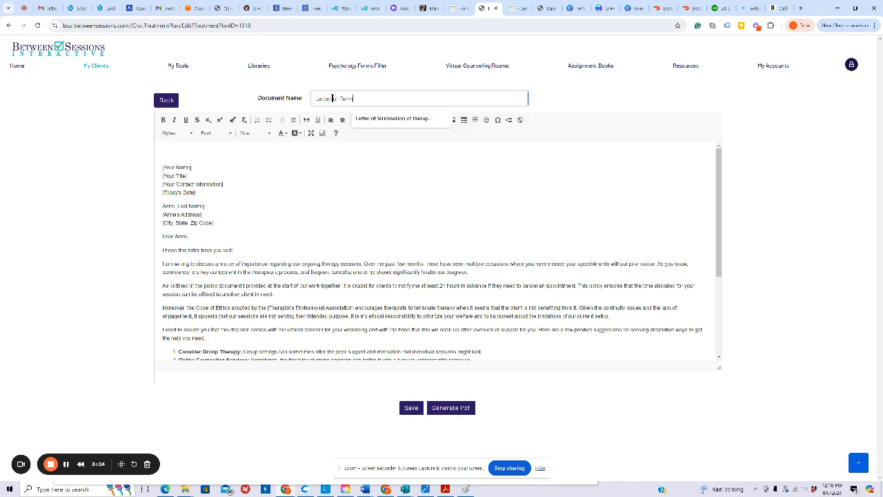
type("ination for Anne")
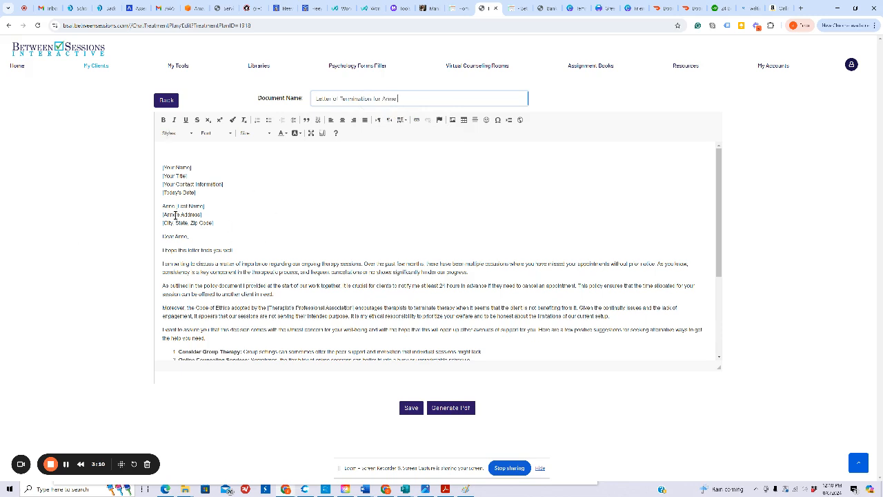
Step: Replace the signature placeholder lines at the letter's end with the therapist's full name and save the document
scroll(263, 204, "down", 4)
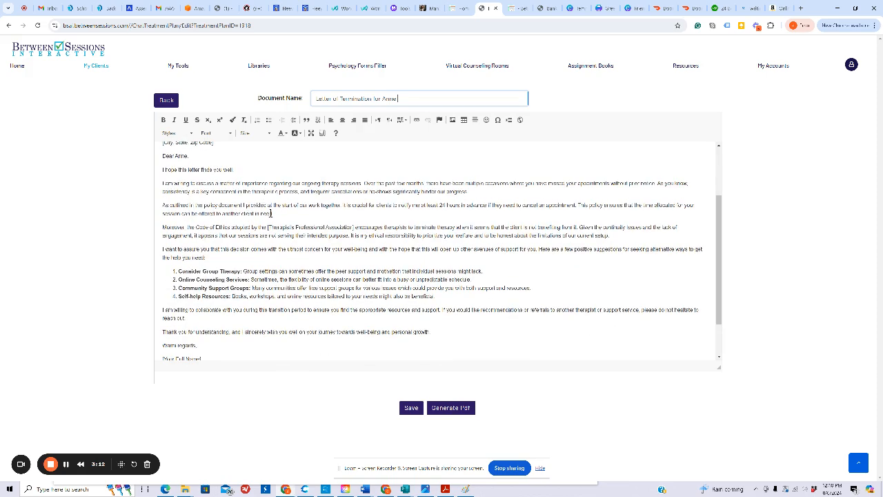
scroll(270, 216, "up", 5)
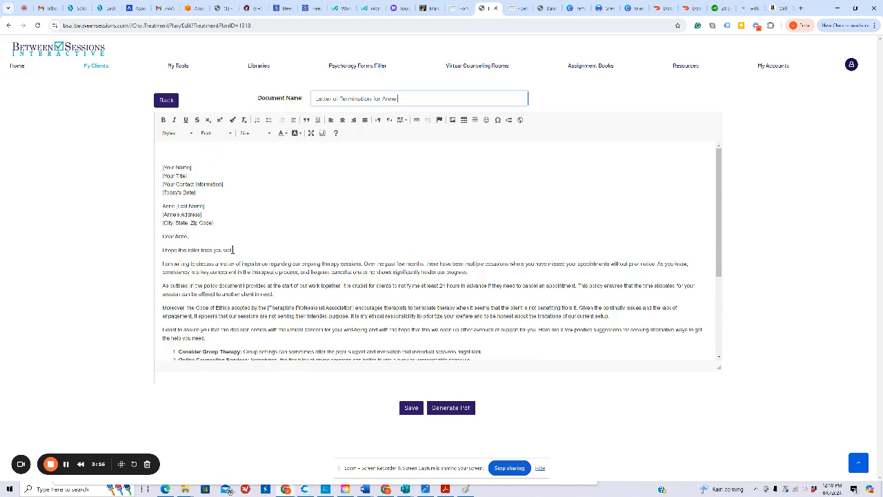
scroll(365, 259, "down", 4)
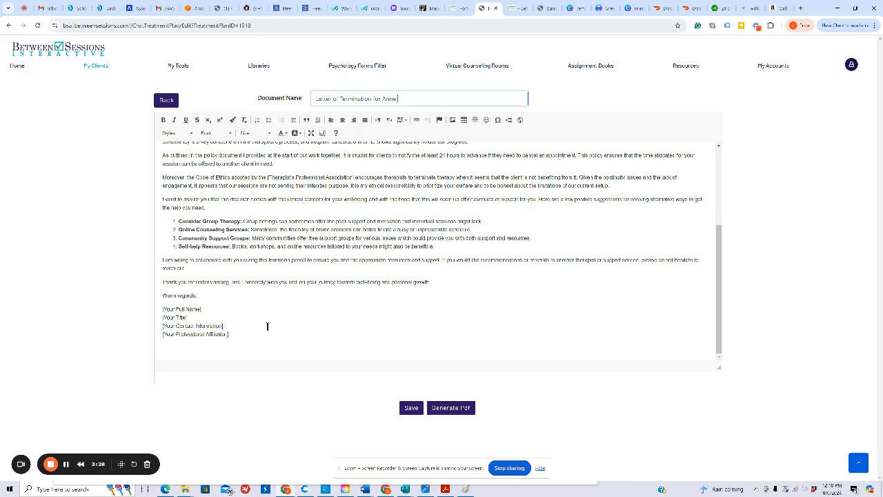
left_click_drag(226, 334, 160, 308)
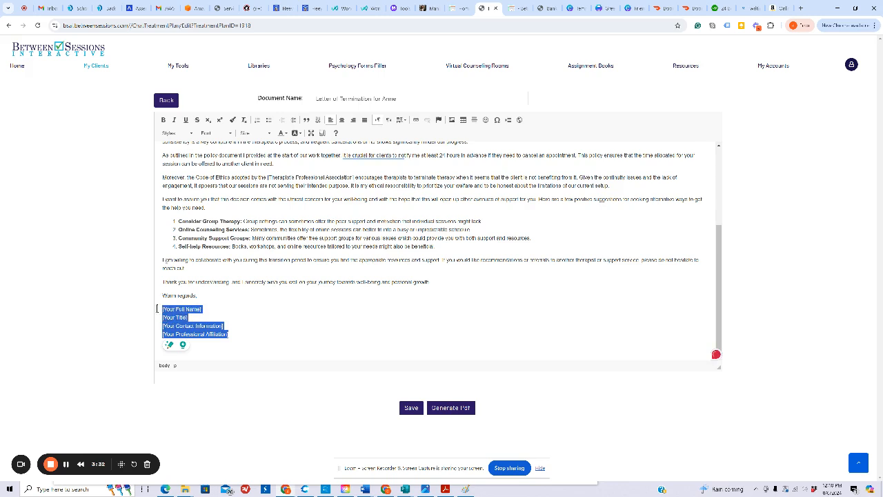
type("L")
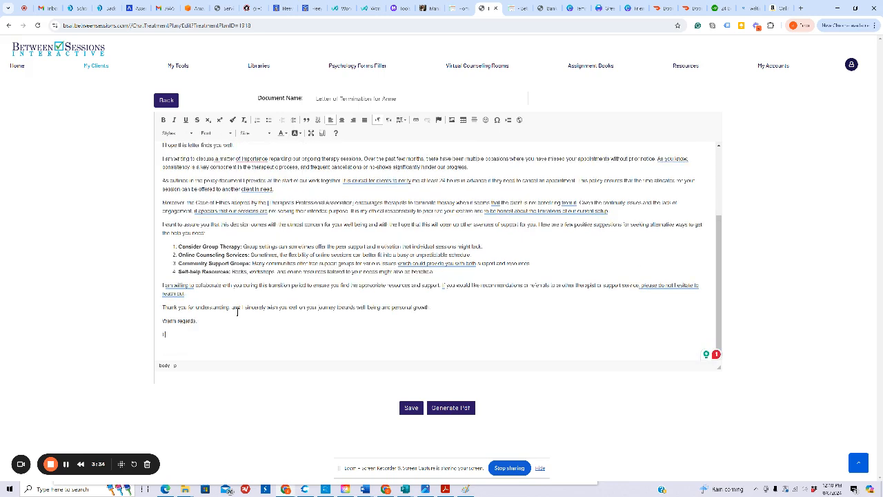
type("awrence Shapiro")
left_click(410, 408)
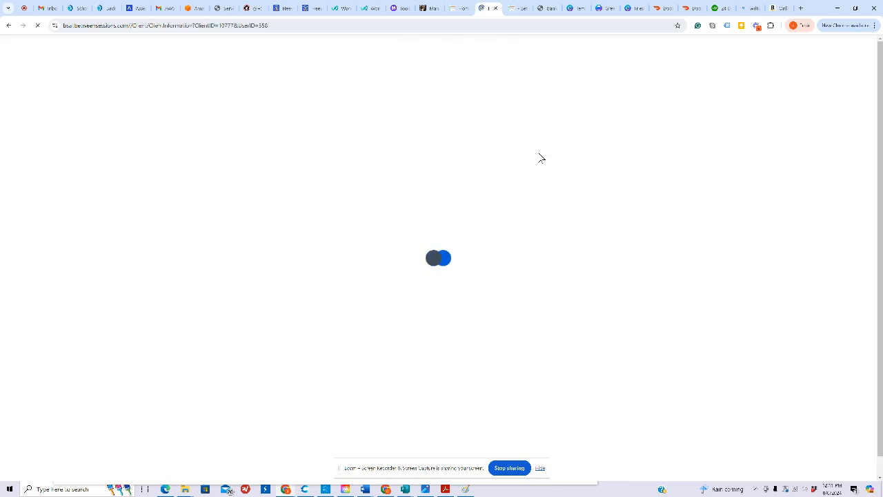